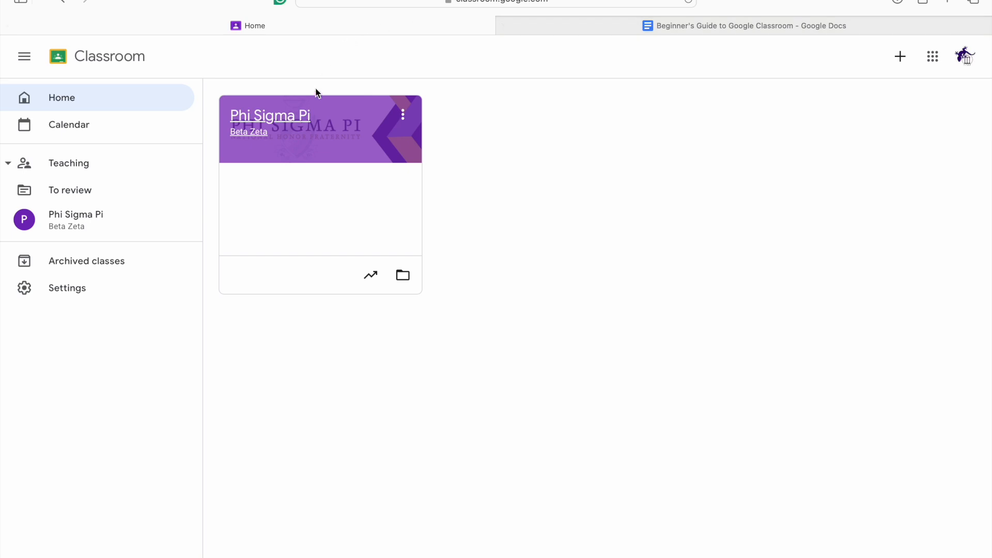
Step: Open the Phi Sigma Pi class and start a new assignment in its classwork
click(294, 115)
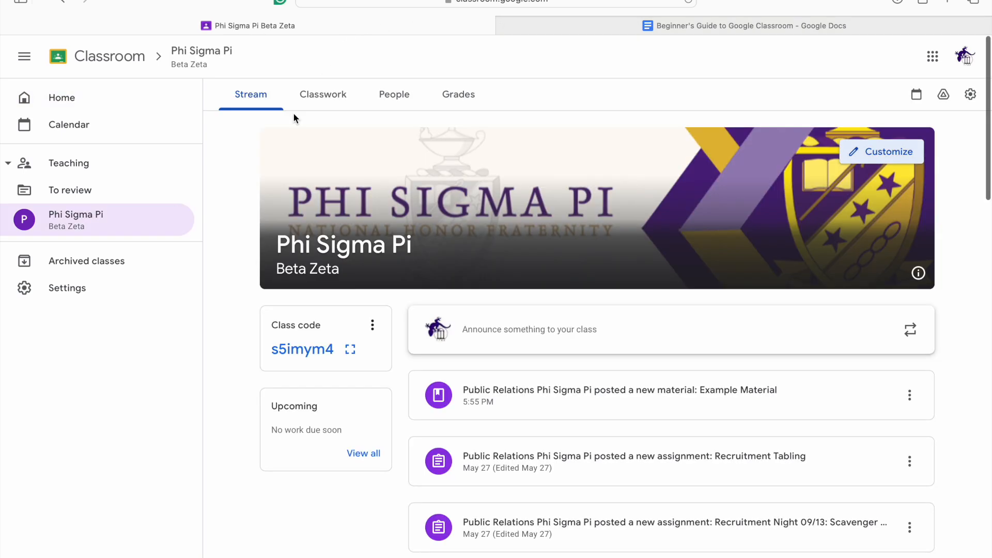
click(326, 96)
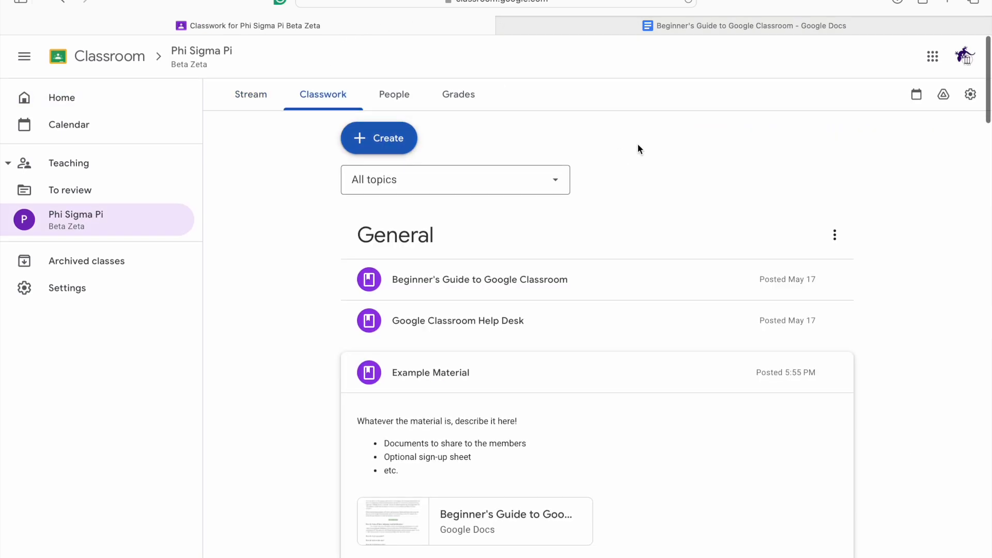
click(389, 139)
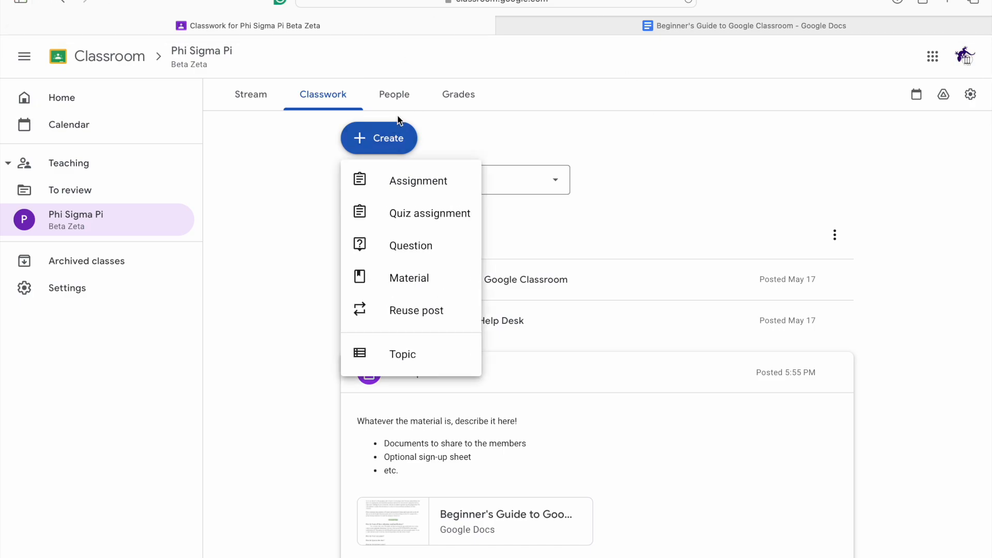
click(447, 182)
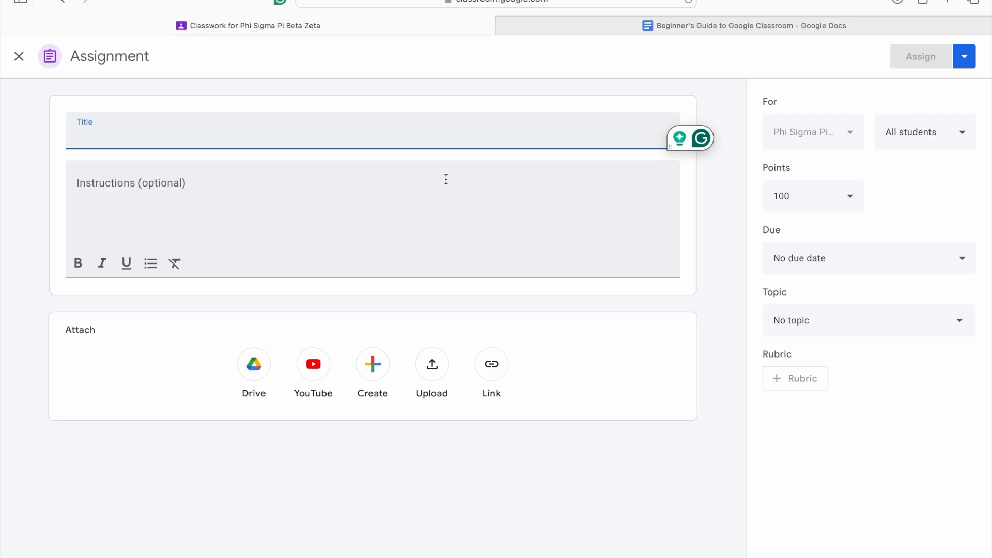
Step: Title the assignment "Example Assignment"
text(Exam)
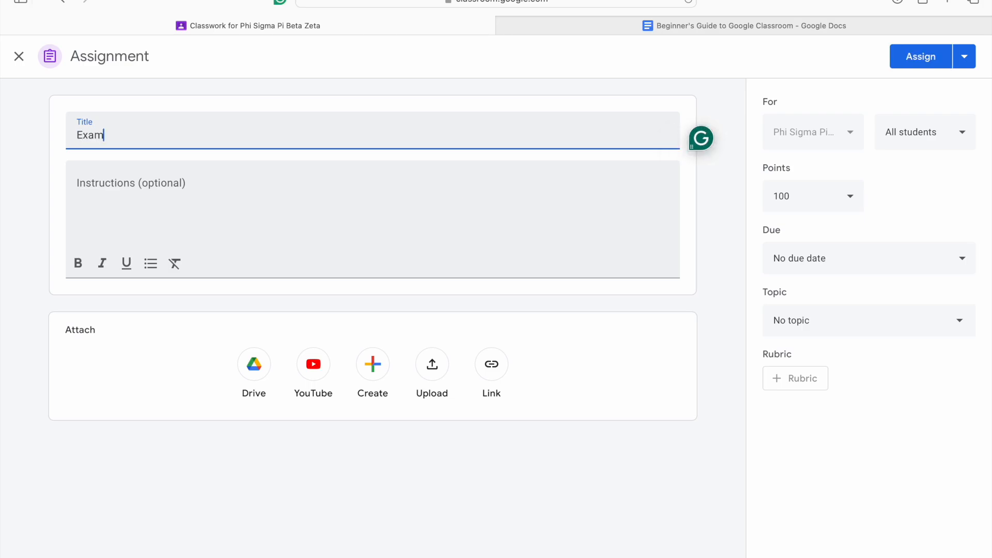
text(ple Assignment)
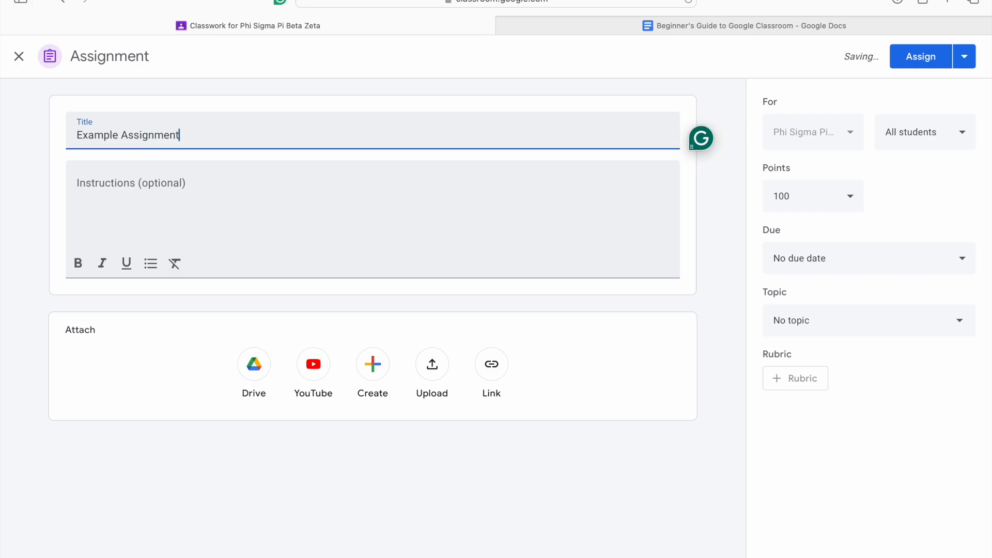
Step: Enter the instructions "Insert the description of the assignment, things like "submit your bromance for 1 MRA point, etc.""
click(306, 212)
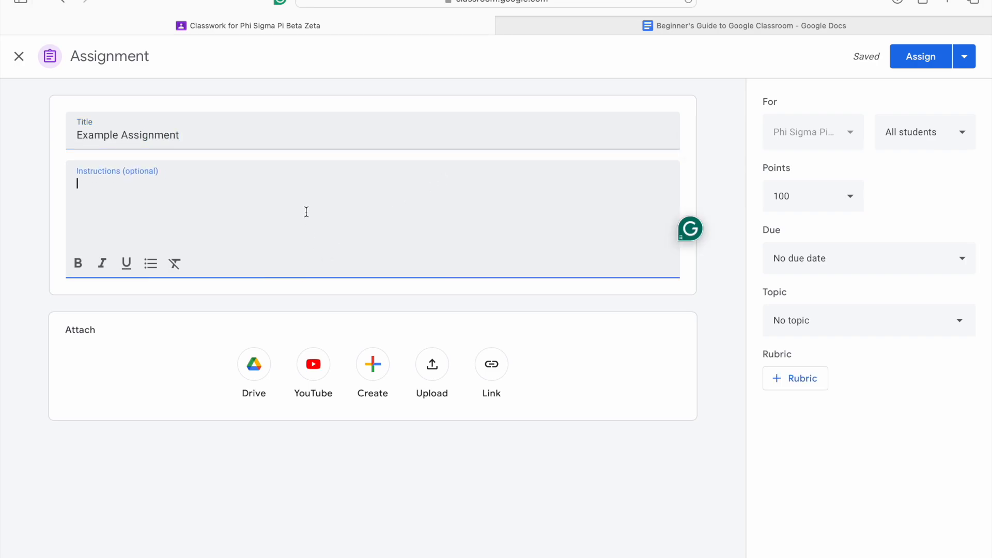
text(INsert)
key(BackSpace)
key(BackSpace)
key(BackSpace)
key(BackSpace)
key(BackSpace)
text(nsert the description of the assignment, things like "submit your bromance for 1 )
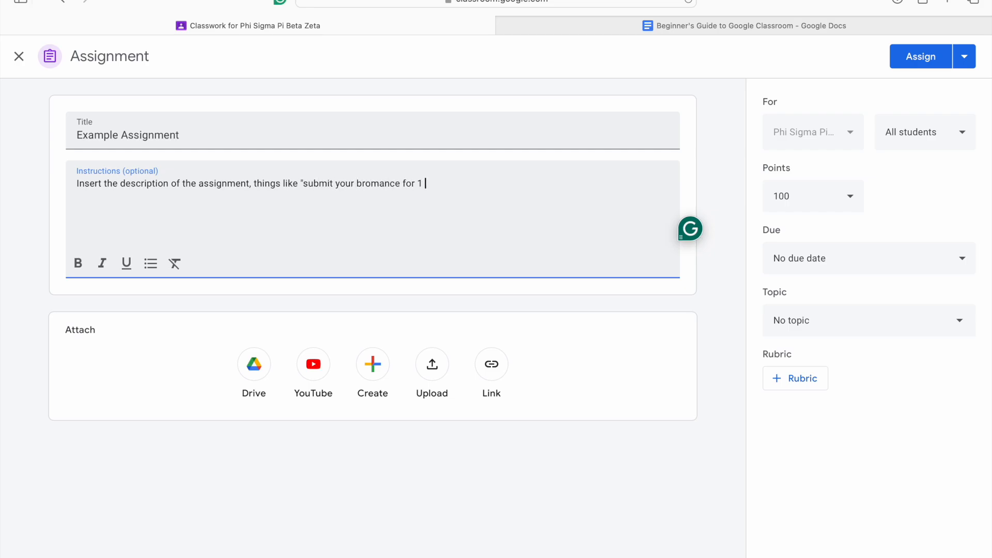
text(MRA point, et)
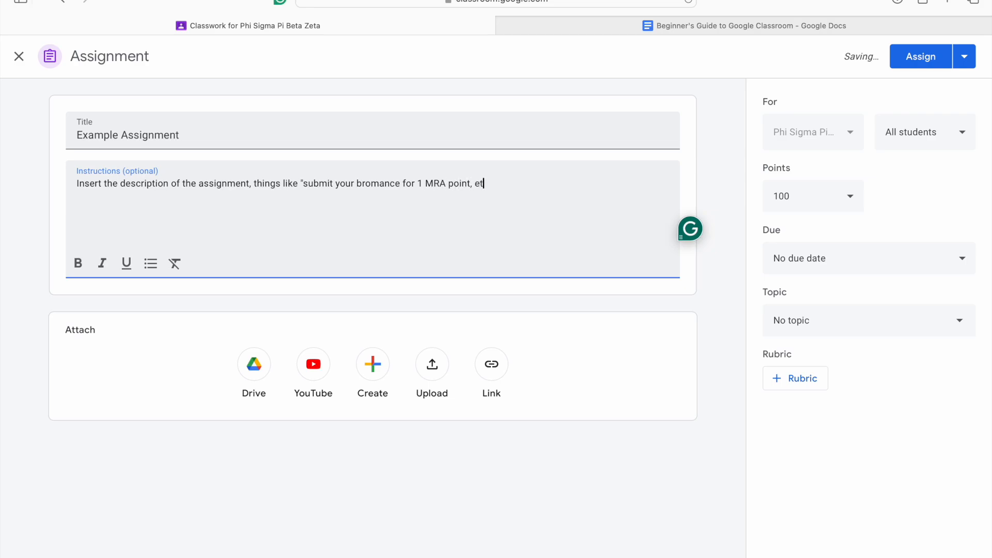
text(c.")
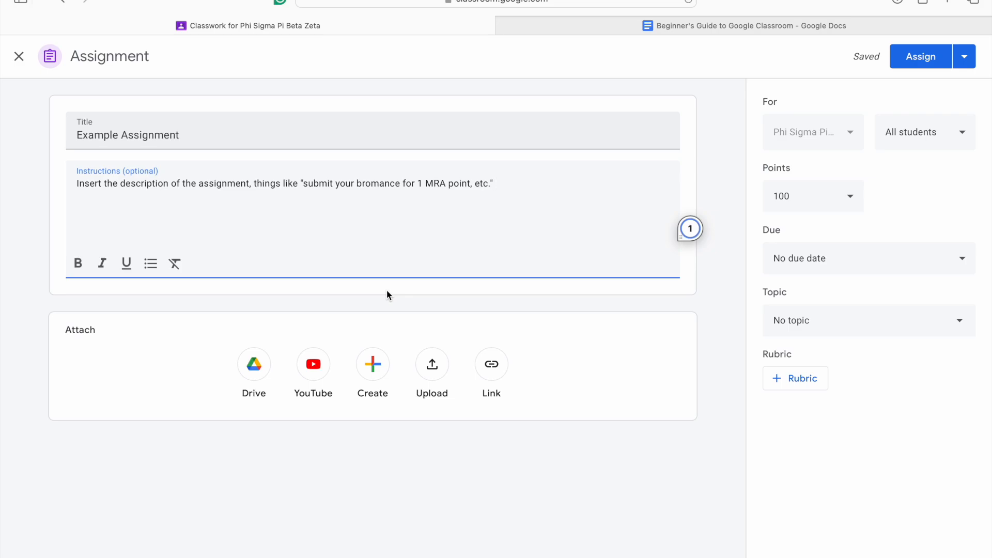
click(388, 293)
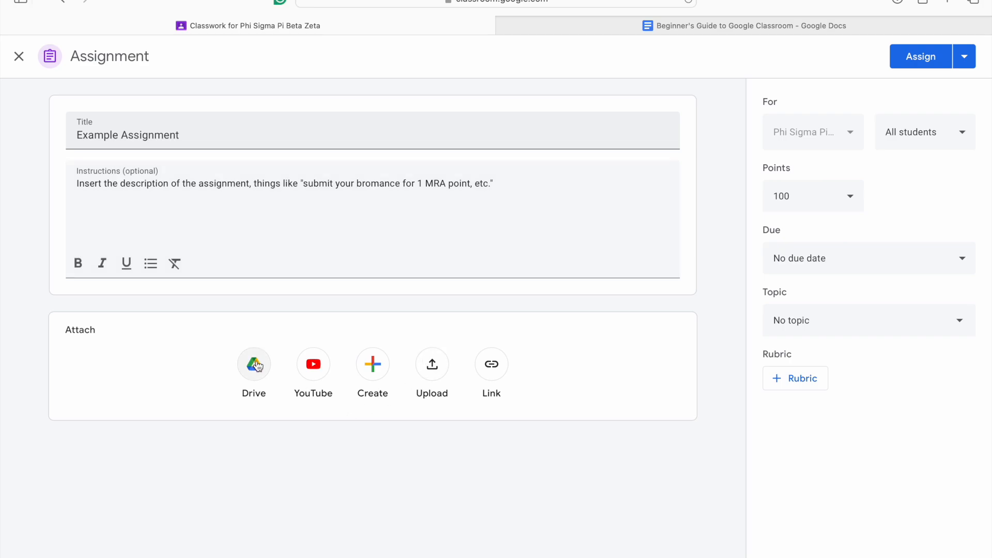
click(257, 373)
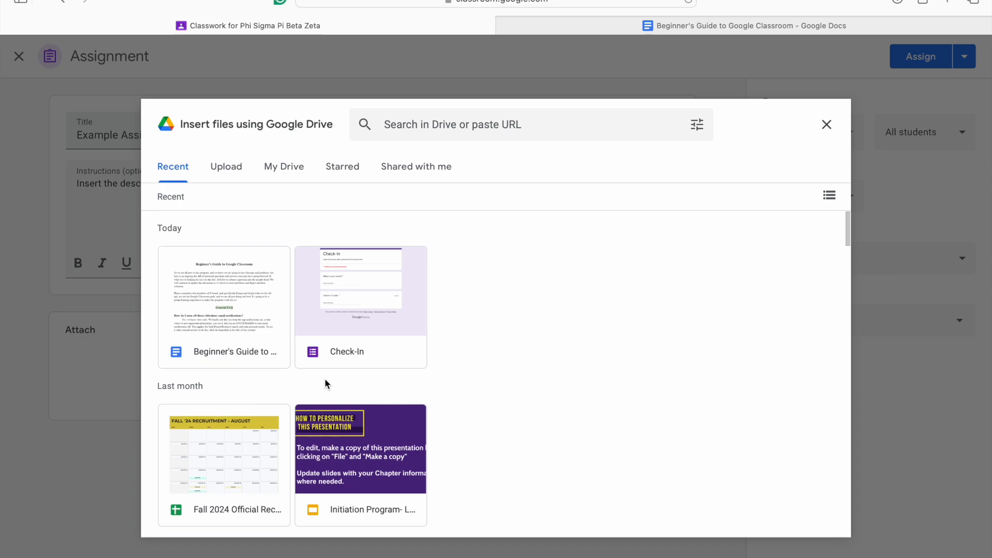
scroll(325, 383, down, 5)
scroll(326, 383, up, 5)
click(826, 124)
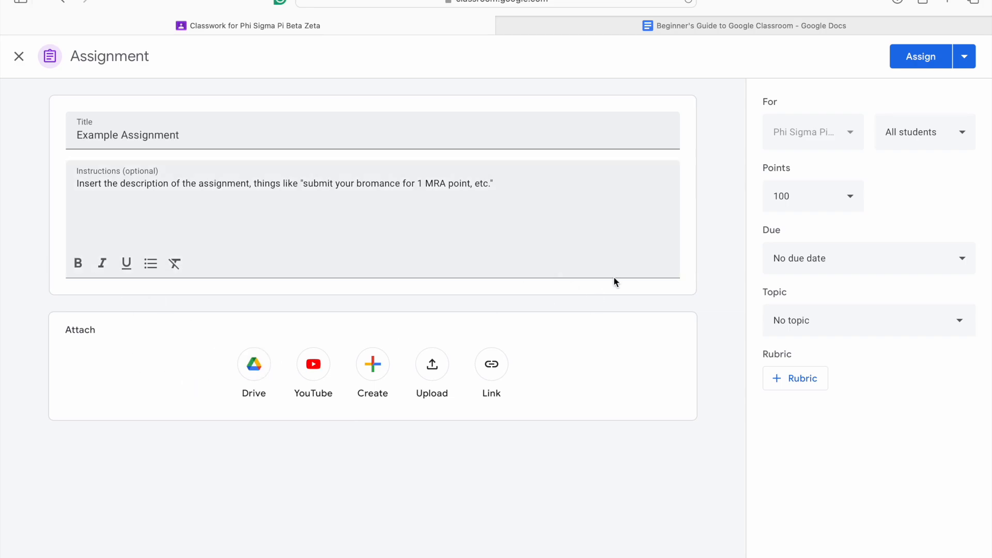
Step: Attach the Beginner's Guide to Google Classroom document from Google Drive and let students edit the file
click(261, 377)
click(251, 290)
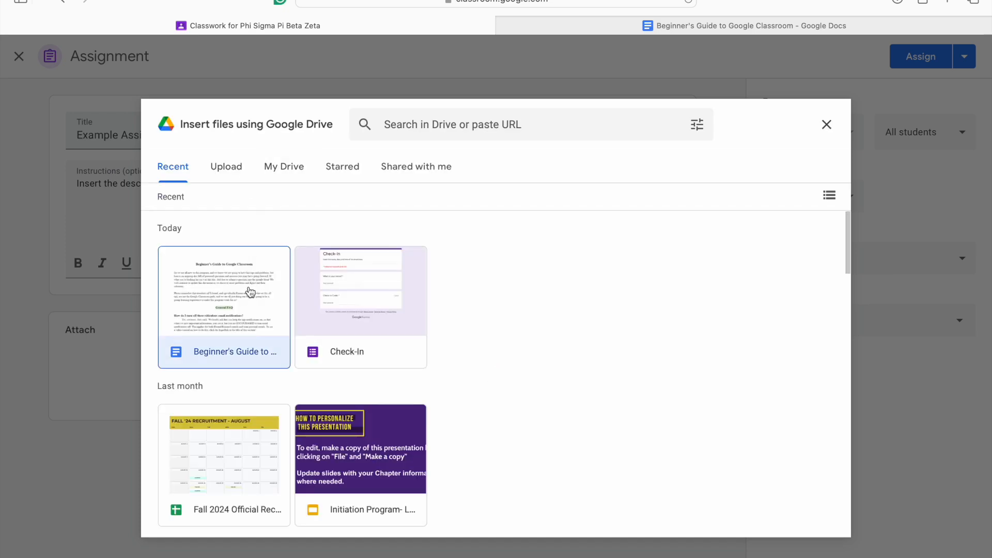
click(815, 518)
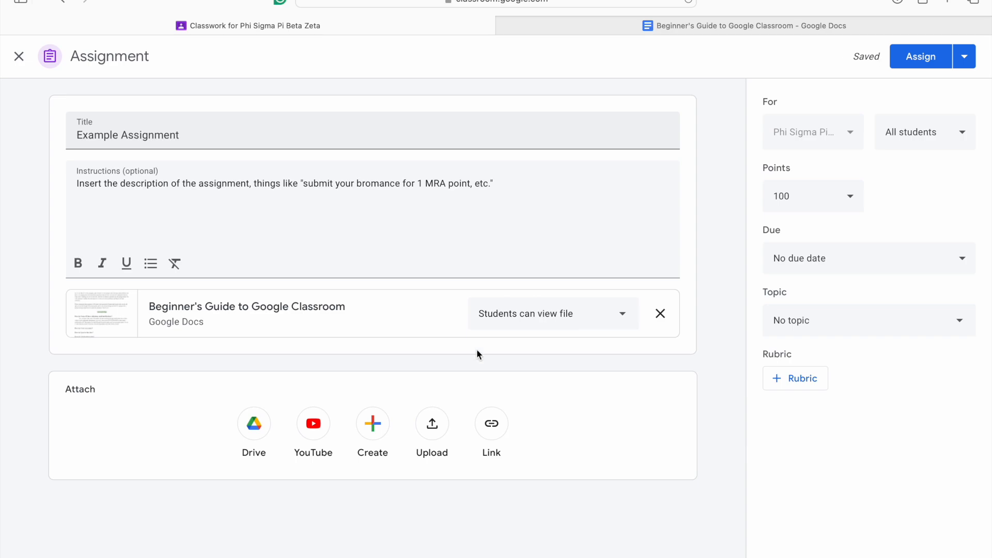
click(511, 316)
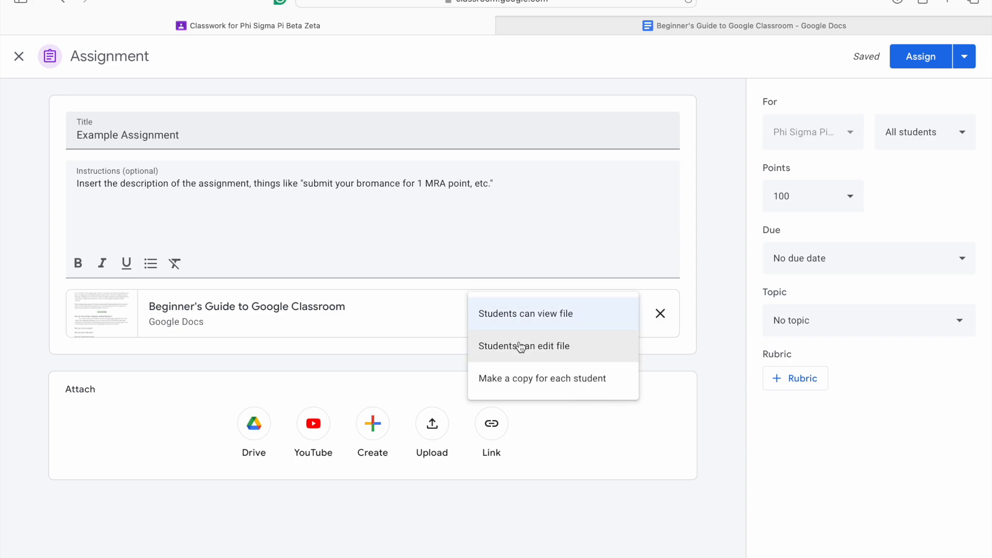
click(521, 346)
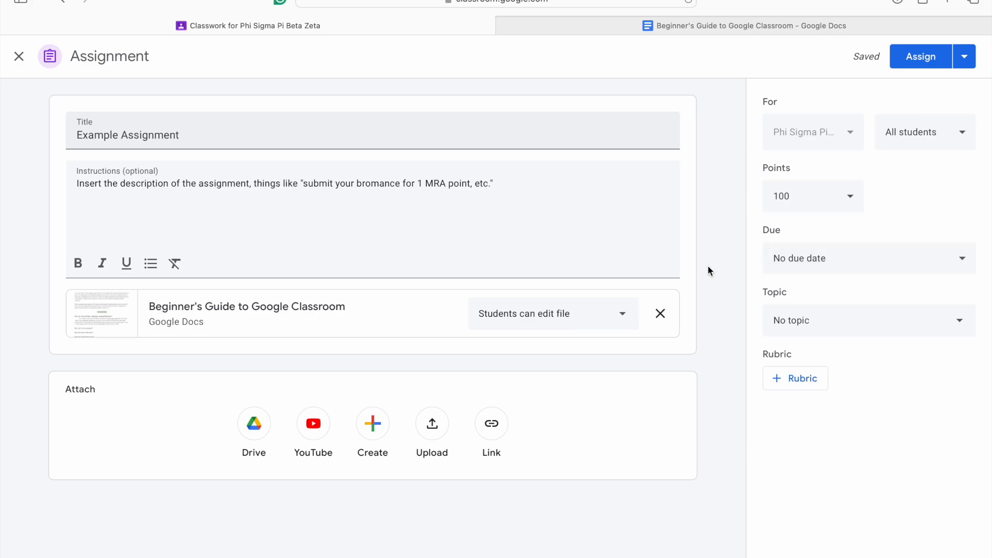
Step: Set the assignment's points to 1
click(814, 194)
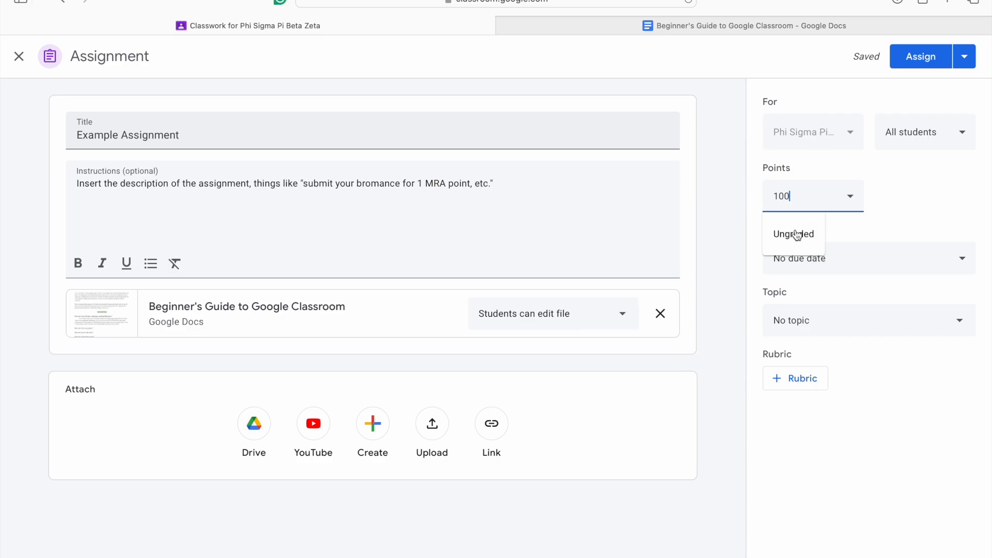
key(BackSpace)
key(BackSpace)
click(747, 187)
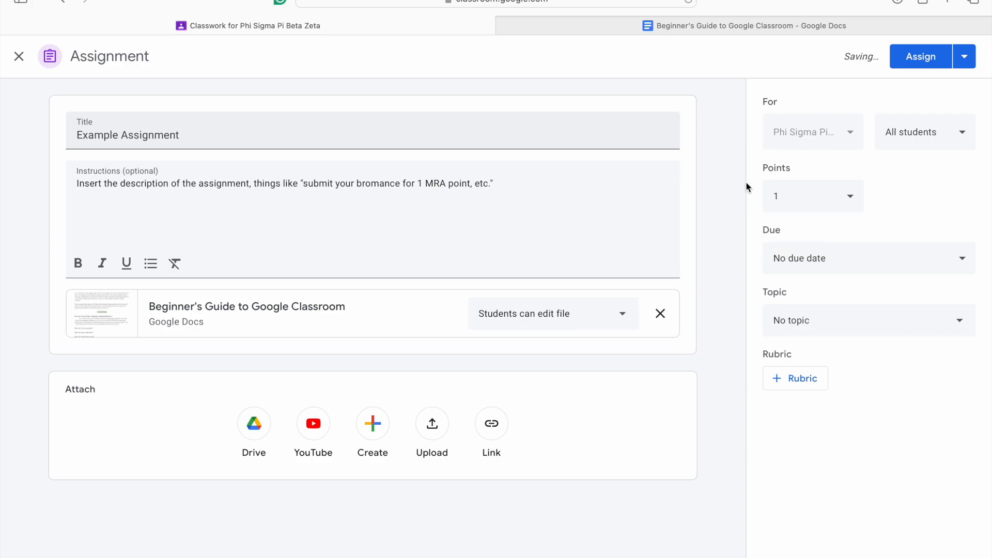
click(803, 203)
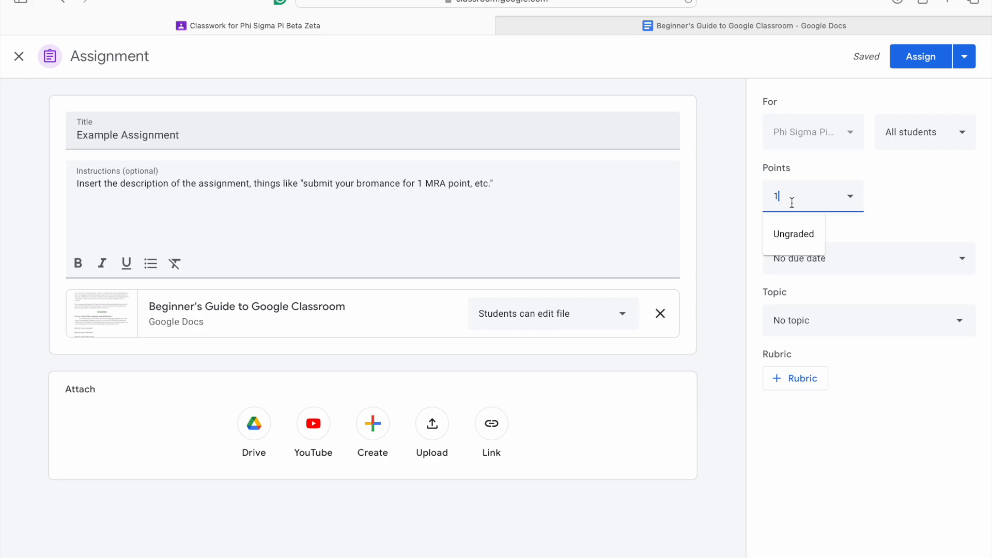
click(881, 205)
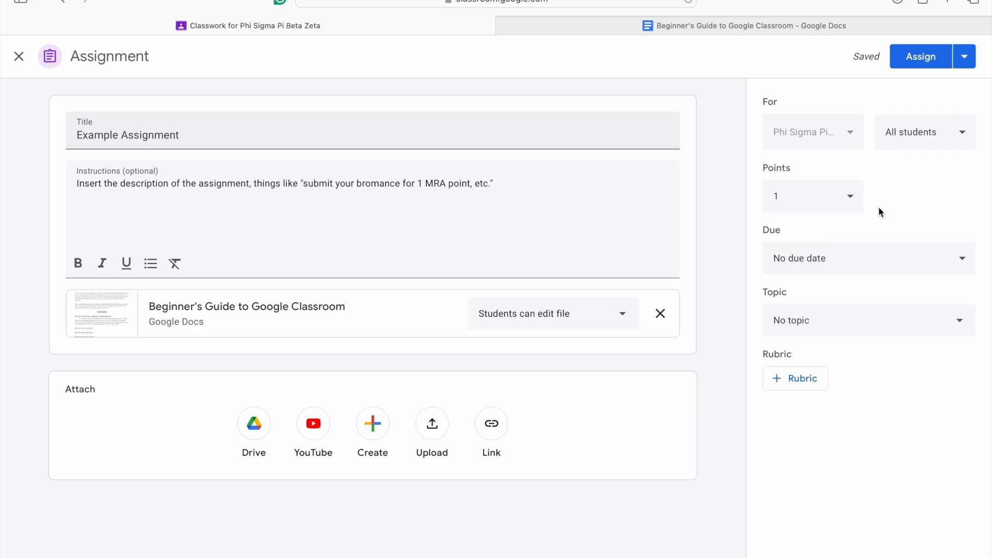
Step: Set the assignment's due date to Jan 1, 2030, and toggle closing submissions after the due date on and off
click(865, 259)
click(861, 304)
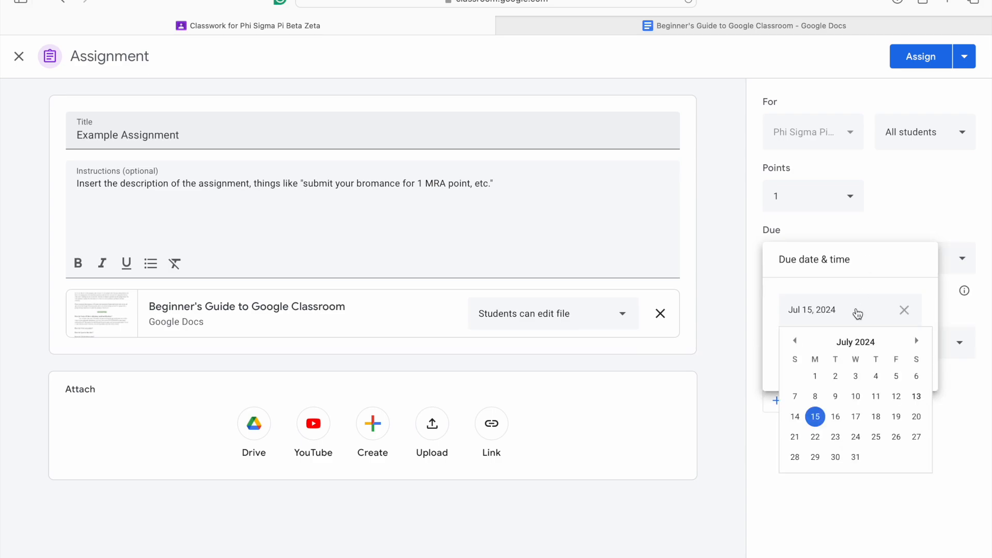
click(845, 310)
key(BackSpace)
key(BackSpace)
key(BackSpace)
key(BackSpace)
key(BackSpace)
key(BackSpace)
key(BackSpace)
key(BackSpace)
key(BackSpace)
key(BackSpace)
key(BackSpace)
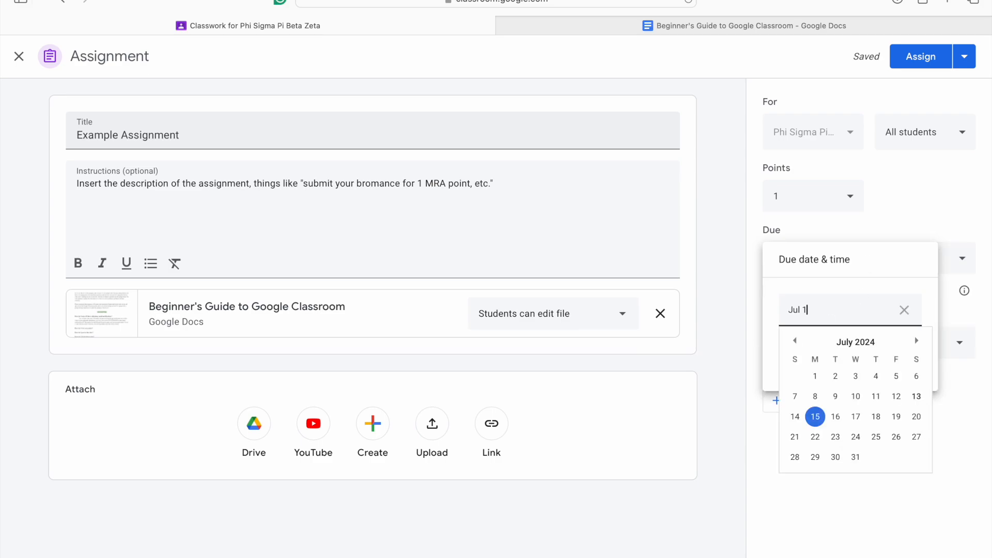
text(an 1, 2030)
click(769, 440)
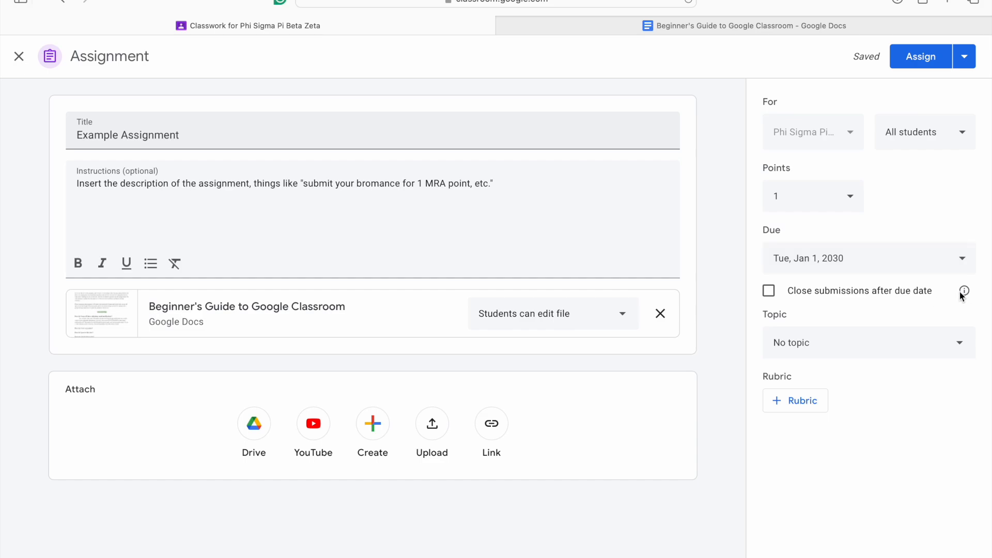
click(769, 292)
click(769, 292)
Step: File the assignment under the General topic
click(820, 343)
scroll(851, 489, down, 5)
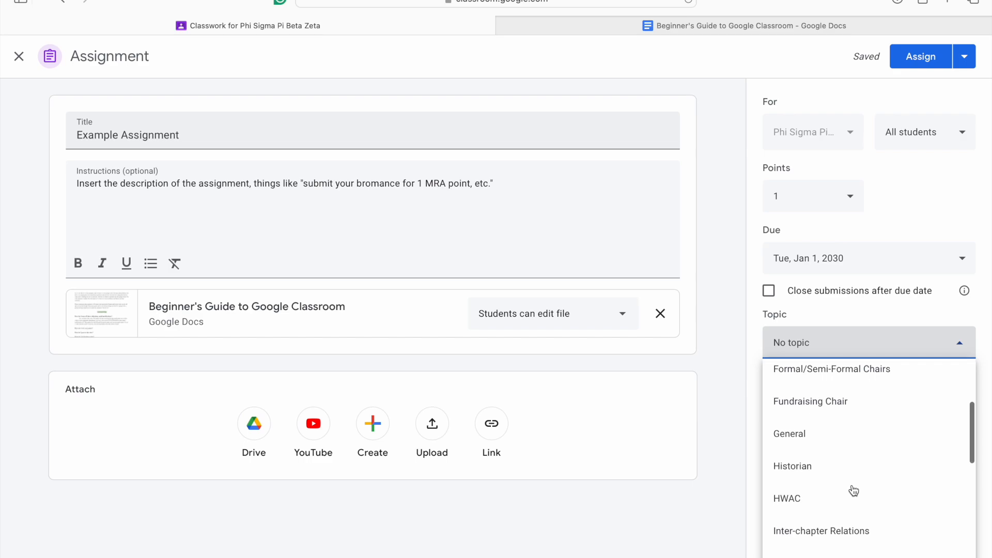
scroll(853, 490, down, 5)
scroll(853, 490, up, 6)
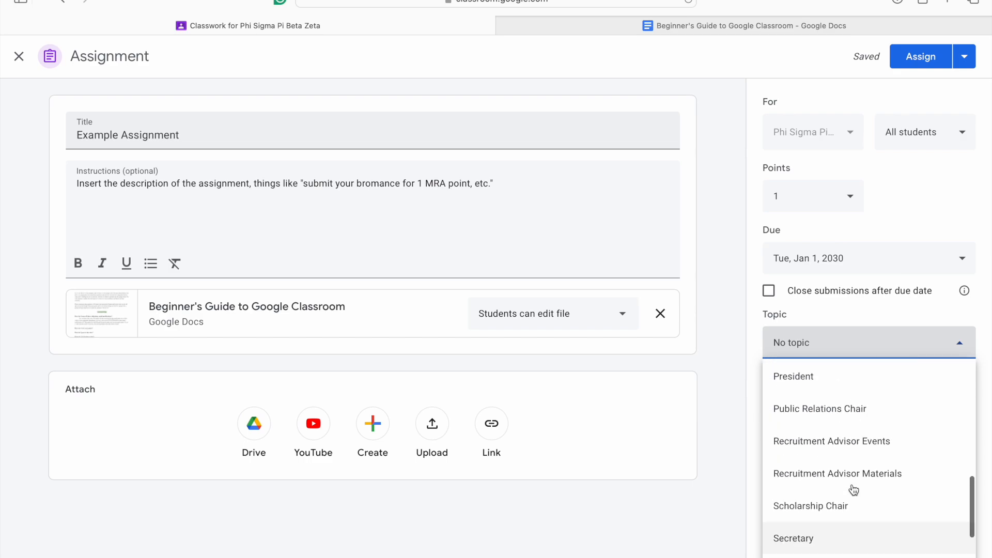
scroll(853, 491, up, 3)
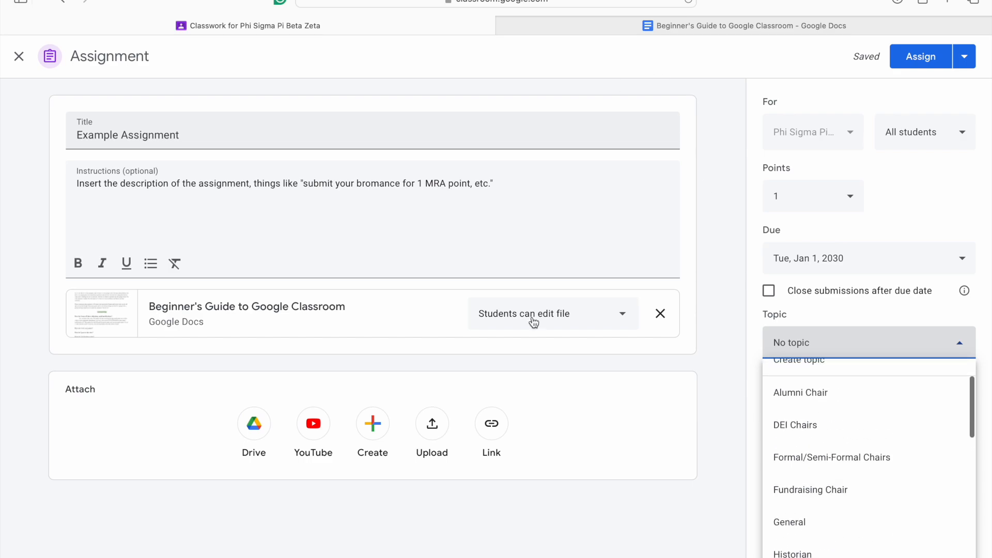
click(868, 526)
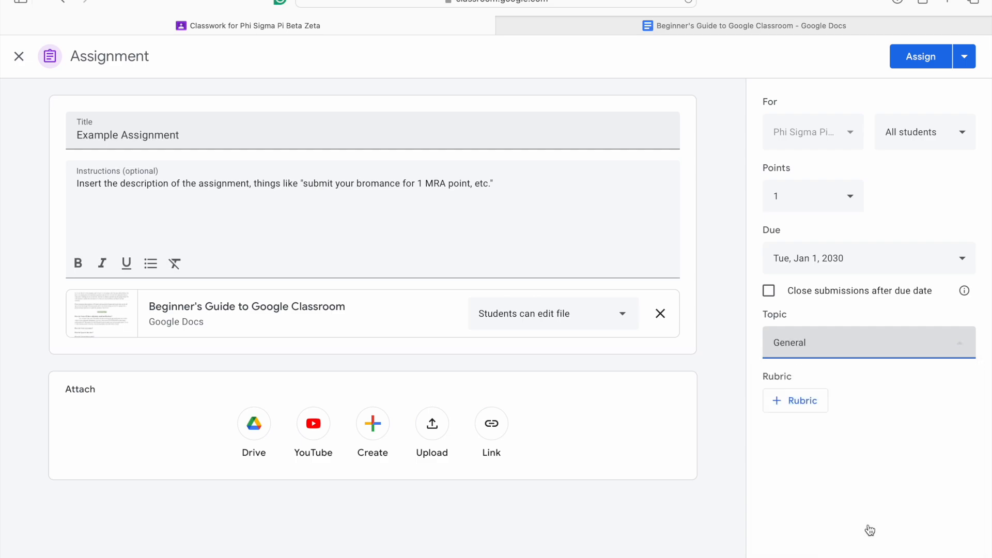
click(875, 393)
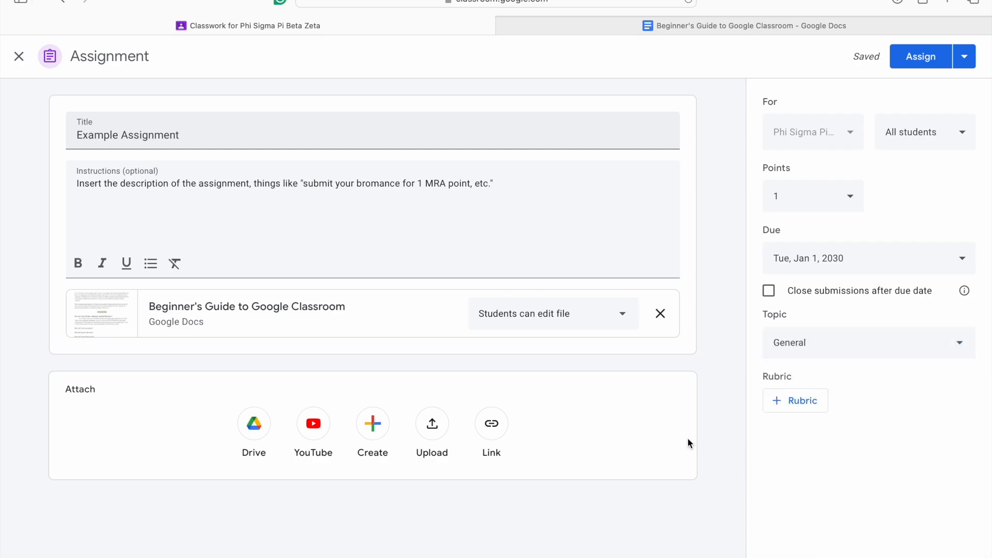
Step: Check the recipient list and publishing options, and post the assignment to all students
click(940, 143)
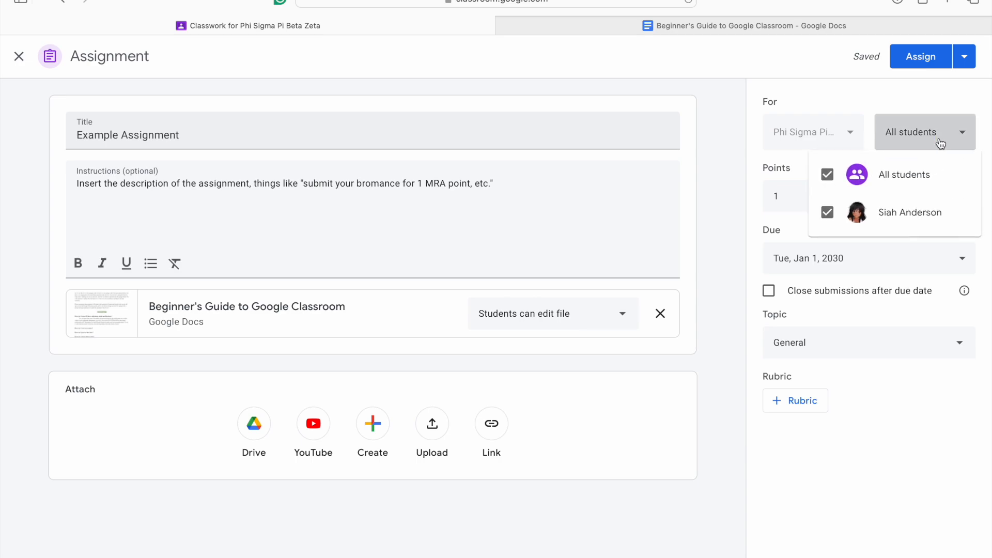
click(877, 99)
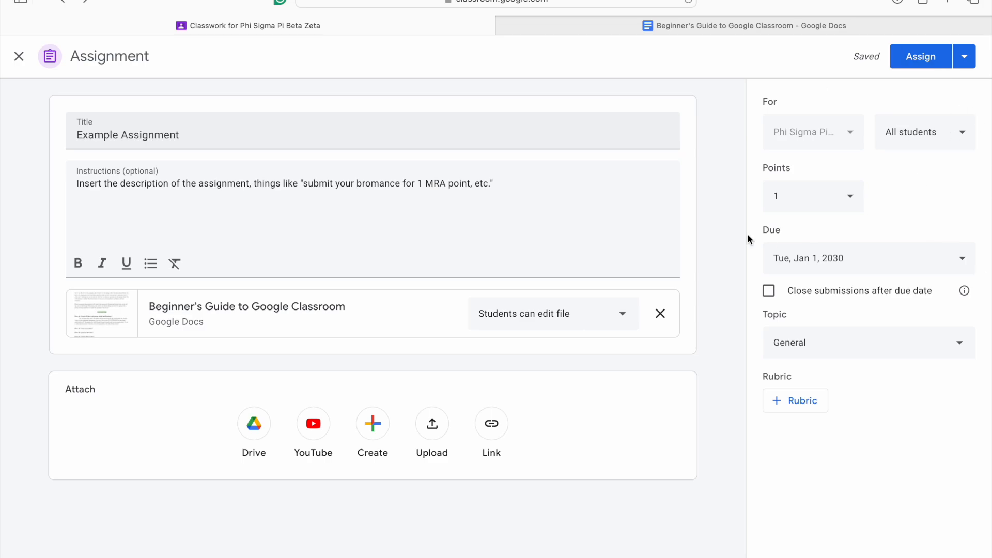
click(964, 56)
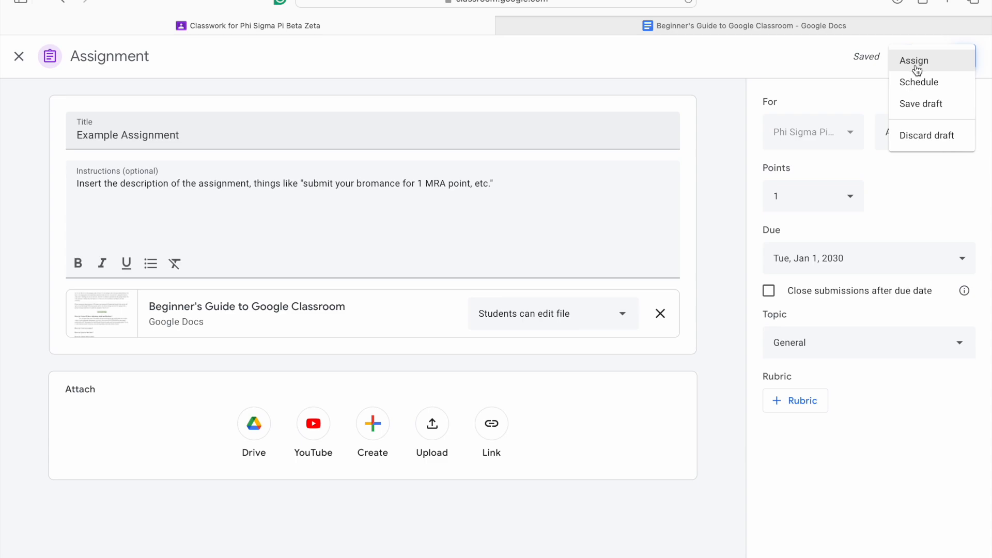
click(948, 190)
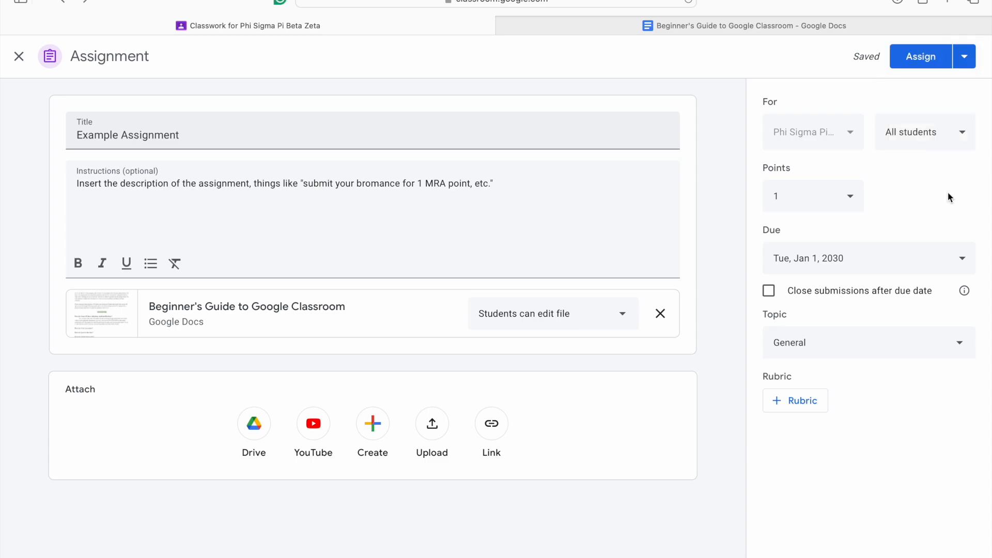
click(922, 64)
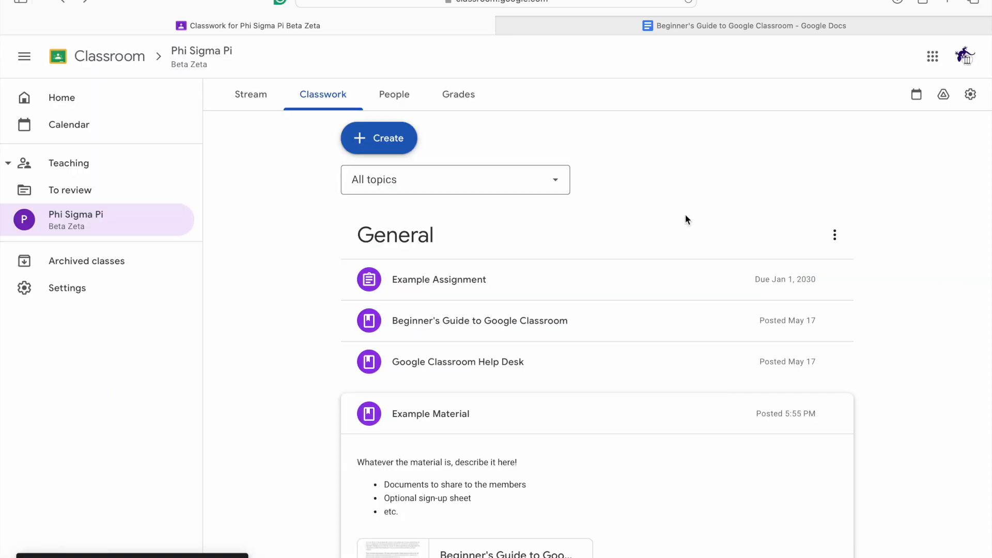
Step: Move Example Assignment below Example Material in the General topic and expand its details
scroll(946, 395, down, 2)
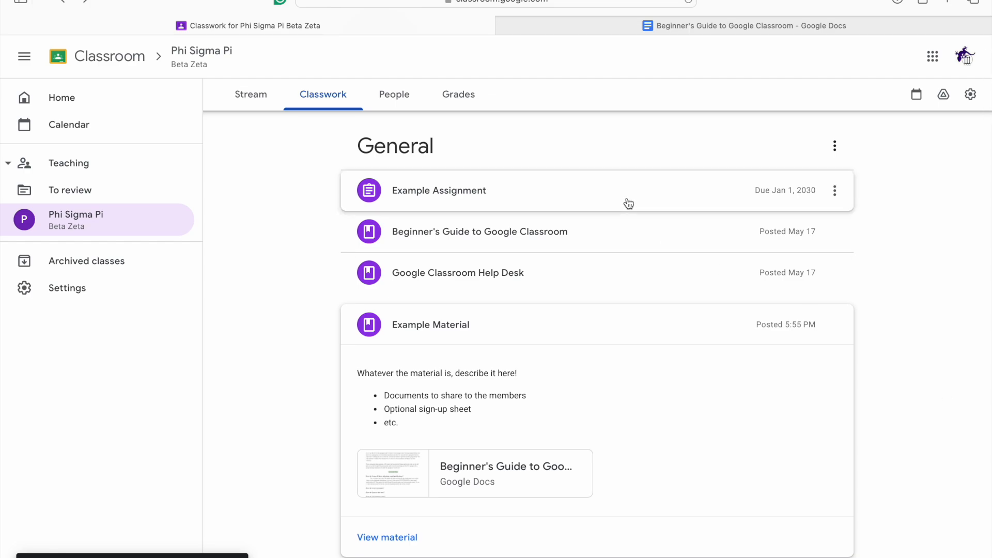
drag(628, 202, 651, 339)
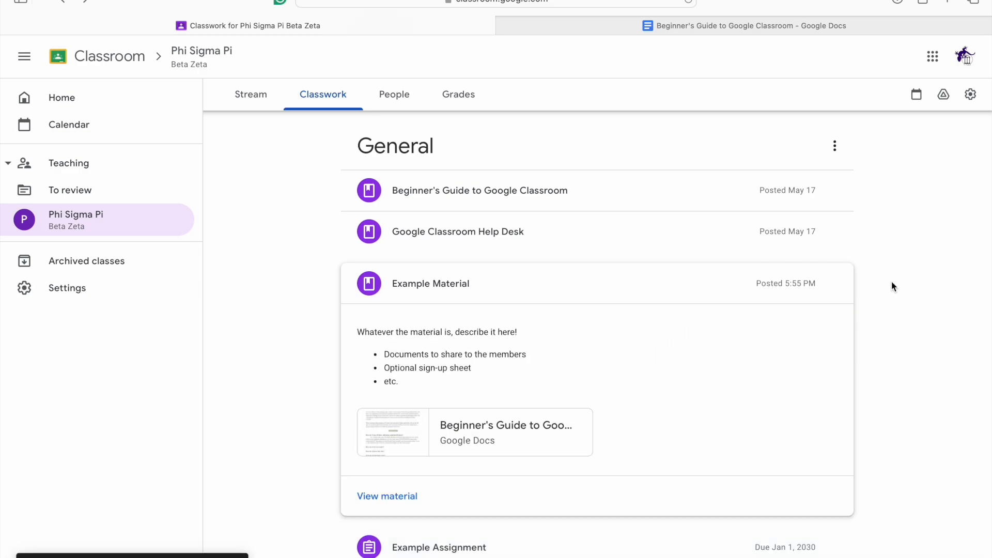
click(690, 287)
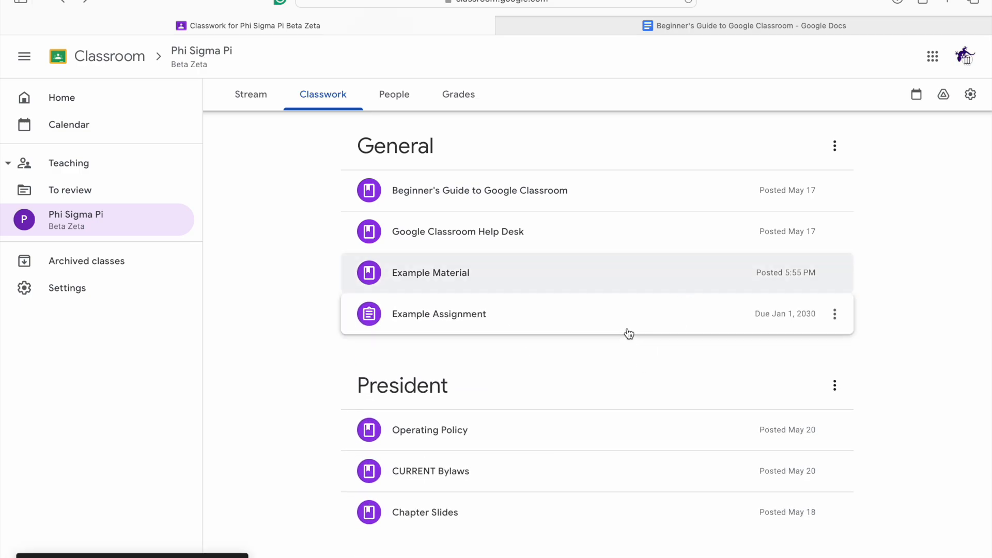
click(629, 334)
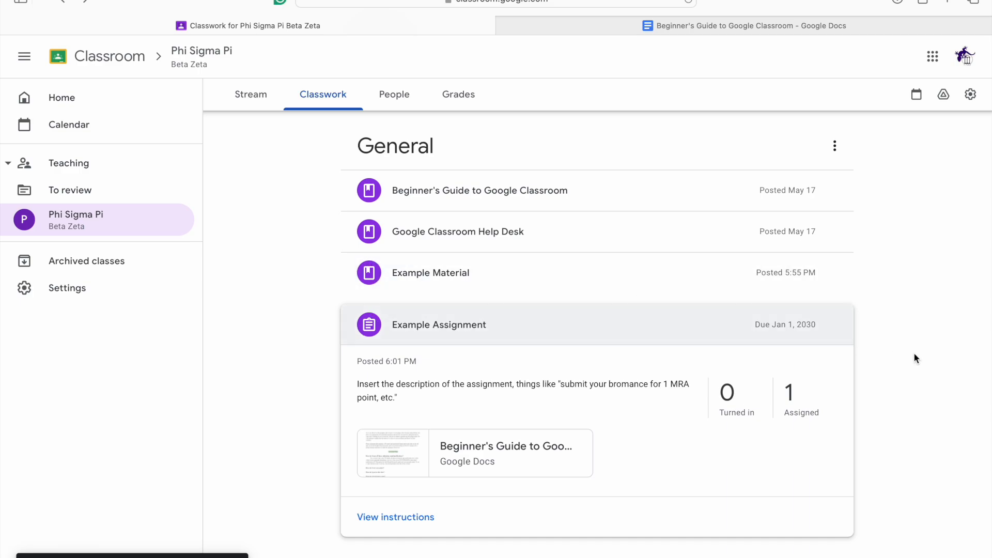
scroll(914, 353, down, 2)
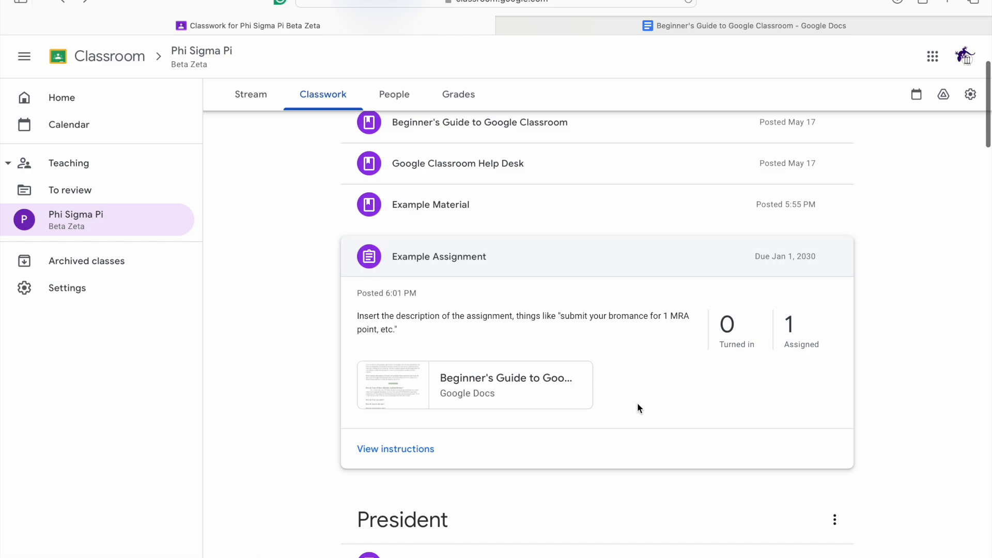